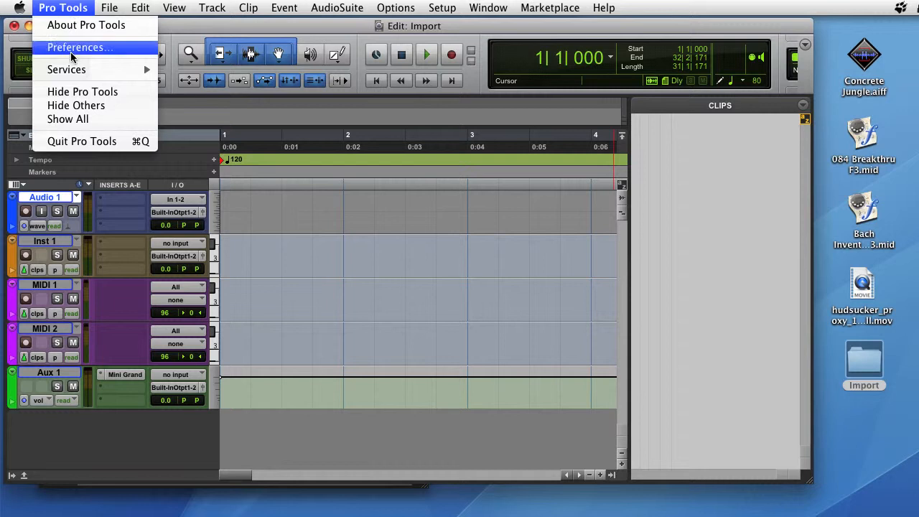
Enable automatic copying of files on import and conversion of copied files to session format in the Processing preferences.
left_click(71, 50)
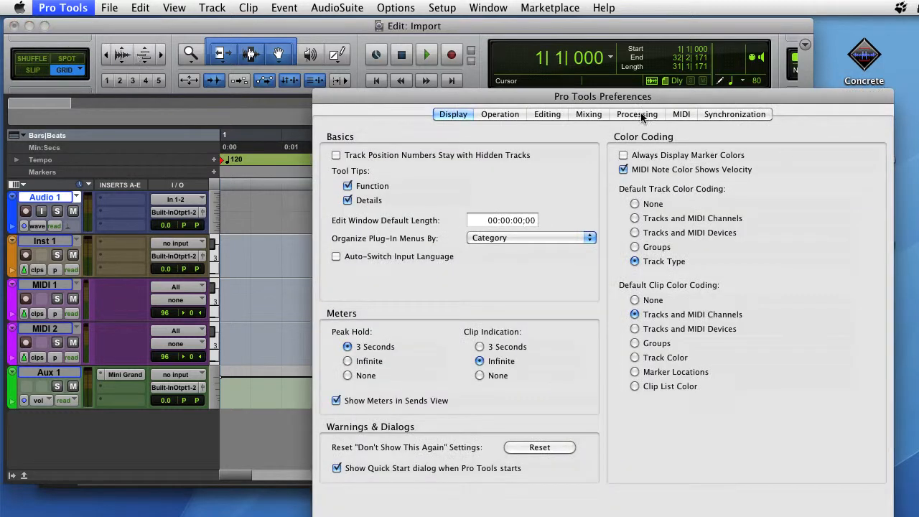
left_click(642, 117)
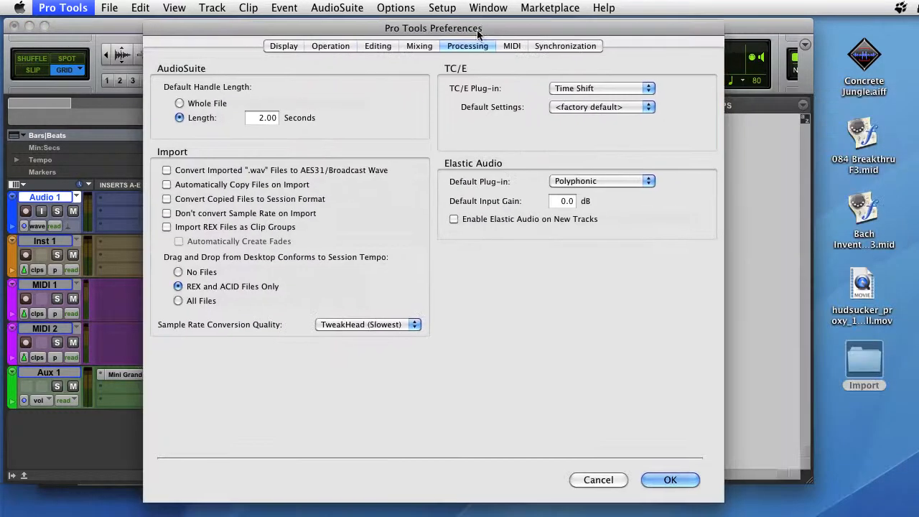
left_click(167, 184)
left_click(168, 200)
left_click(666, 481)
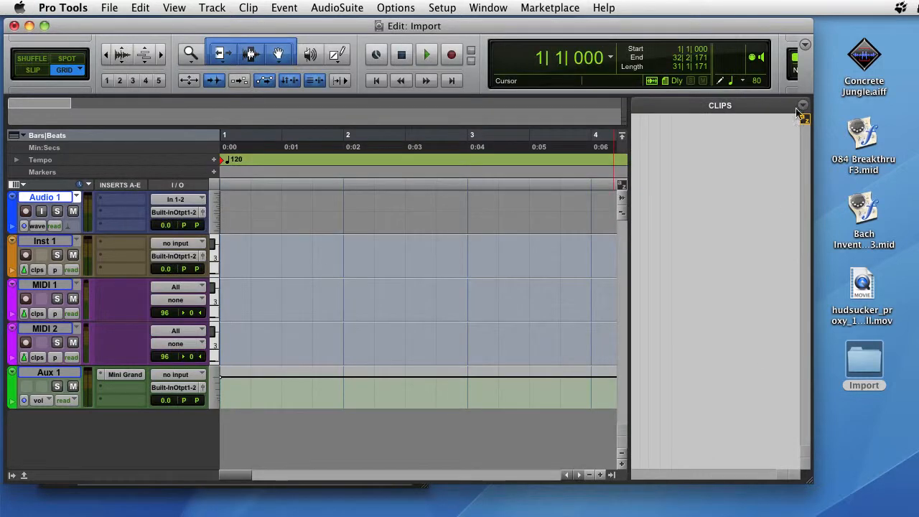
Import Concrete Jungle.aiff from the desktop into the clip list and check the copied audio in the session's Audio Files folder.
left_click_drag(867, 57, 713, 175)
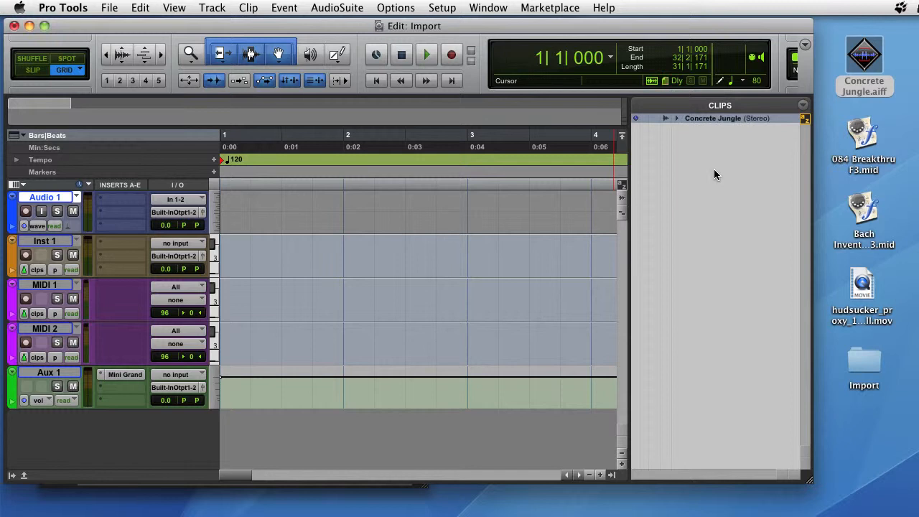
double_click(865, 365)
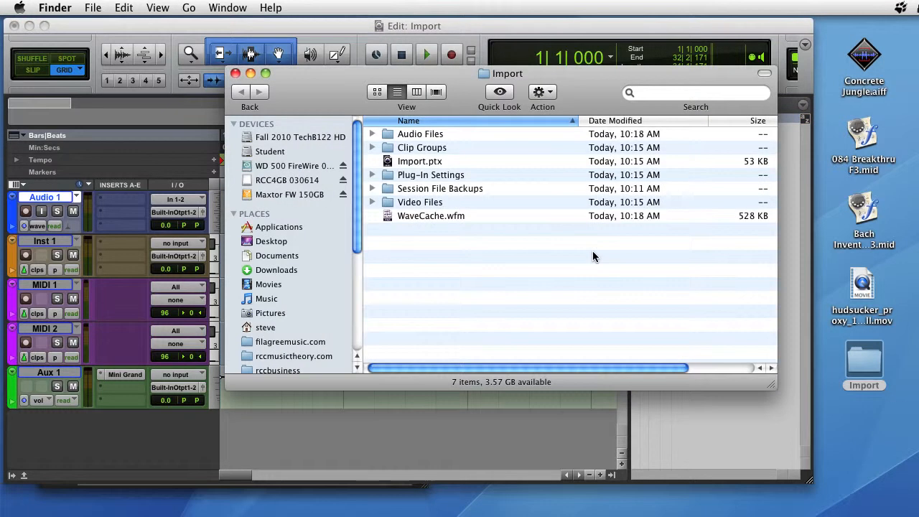
left_click(371, 135)
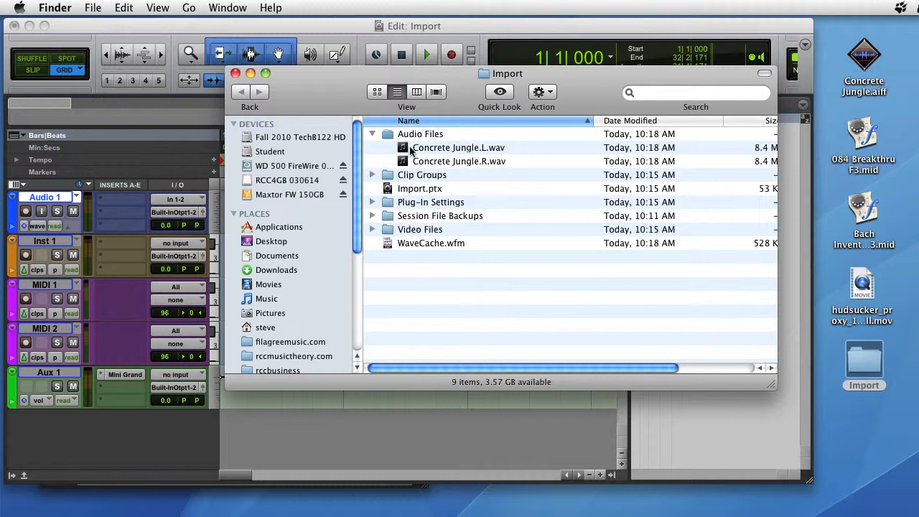
left_click(373, 135)
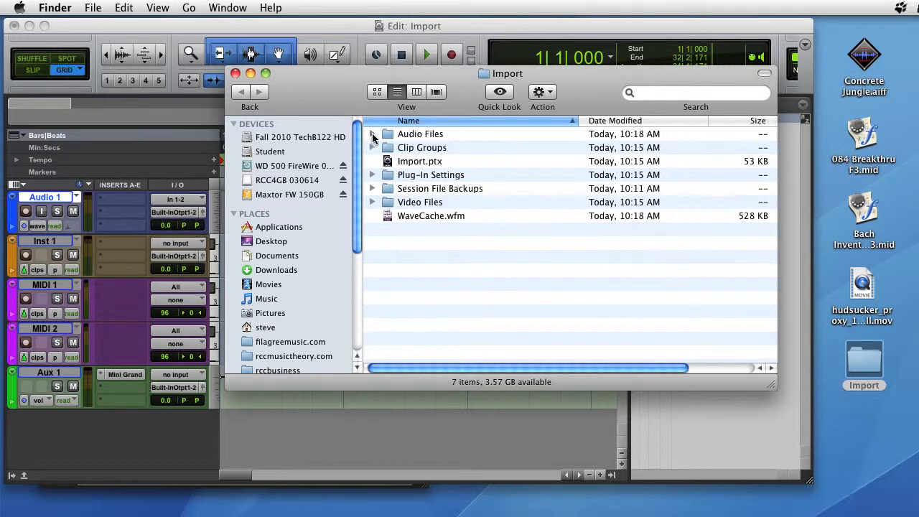
left_click(235, 73)
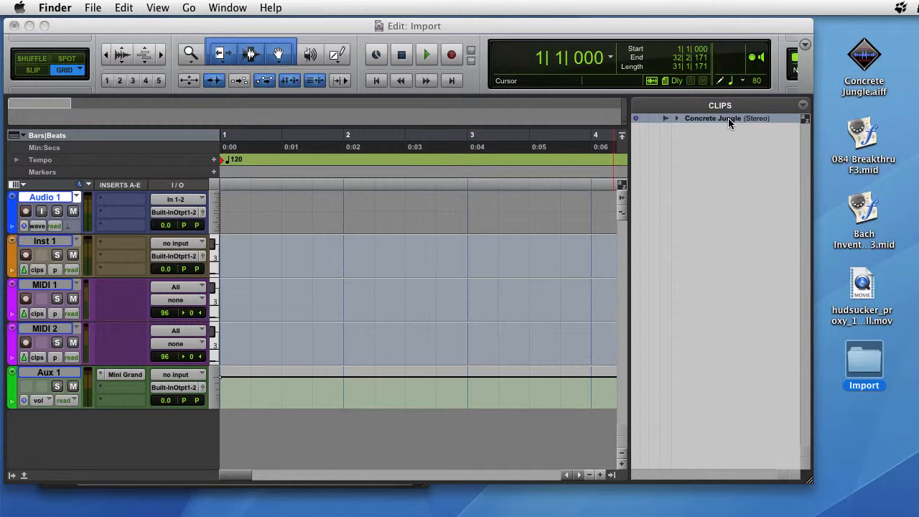
Place the Concrete Jungle clip on the Audio 1 track at the session start and play it briefly.
left_click_drag(729, 118, 227, 216)
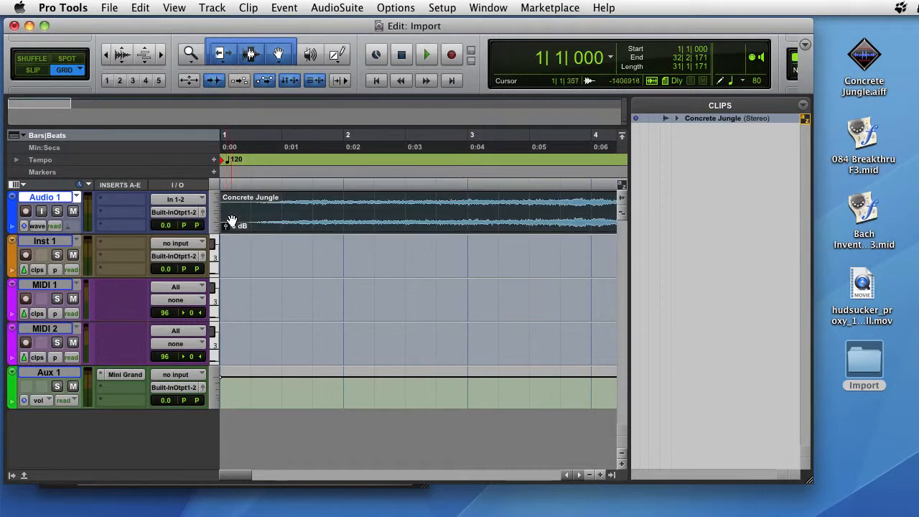
key("space")
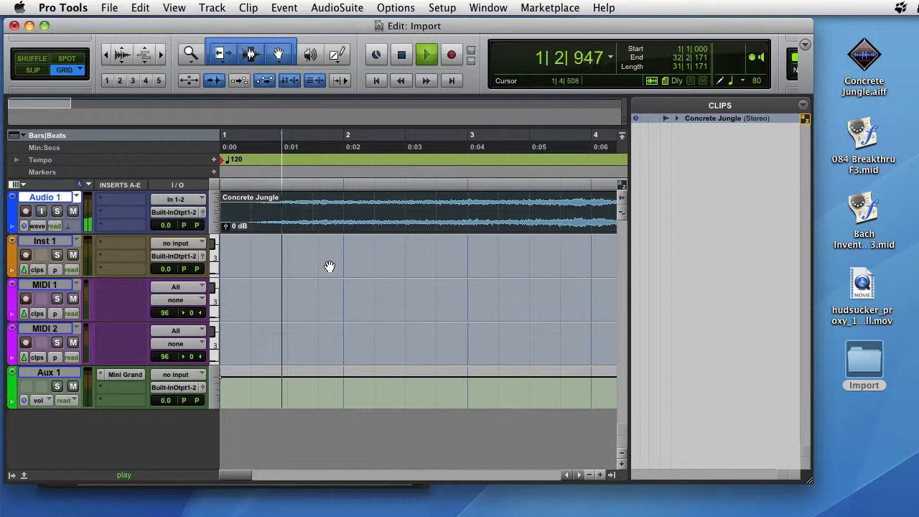
key("space")
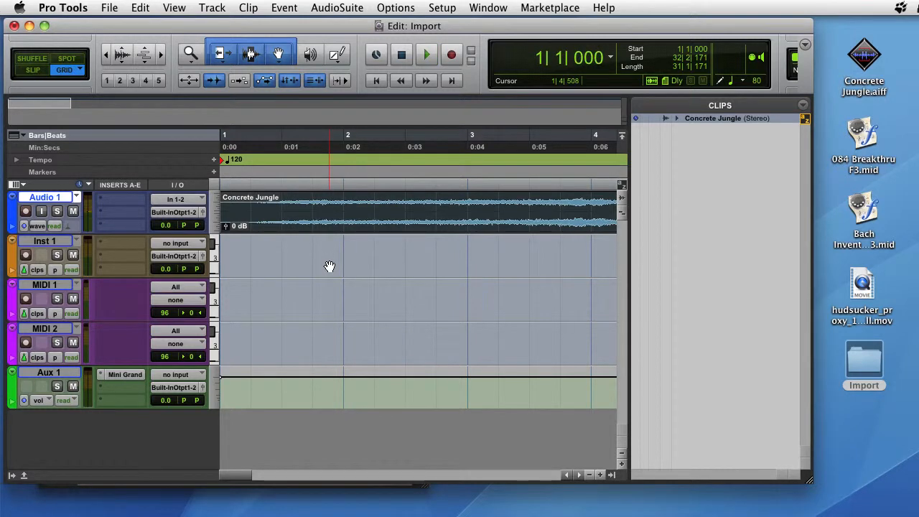
Import the desktop file 084 Breakthru F3.mid with Clip List as its destination.
left_click(868, 142)
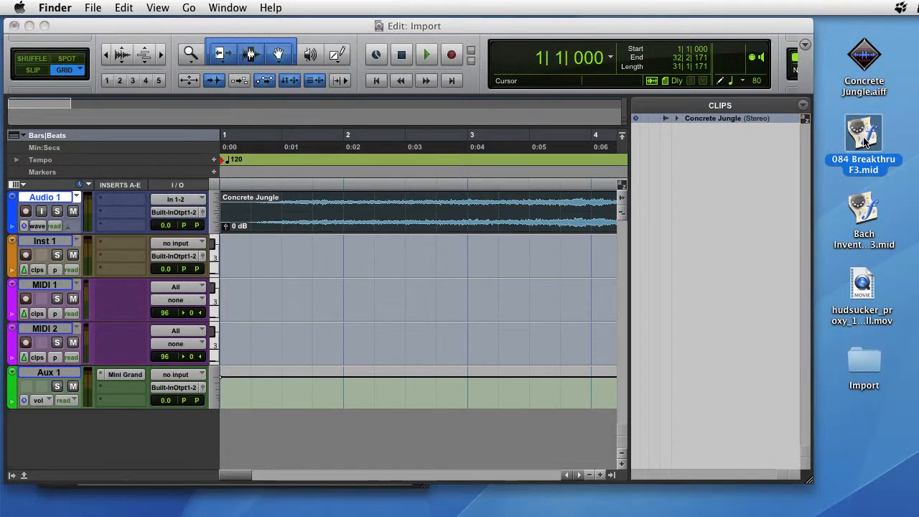
left_click_drag(866, 136, 716, 220)
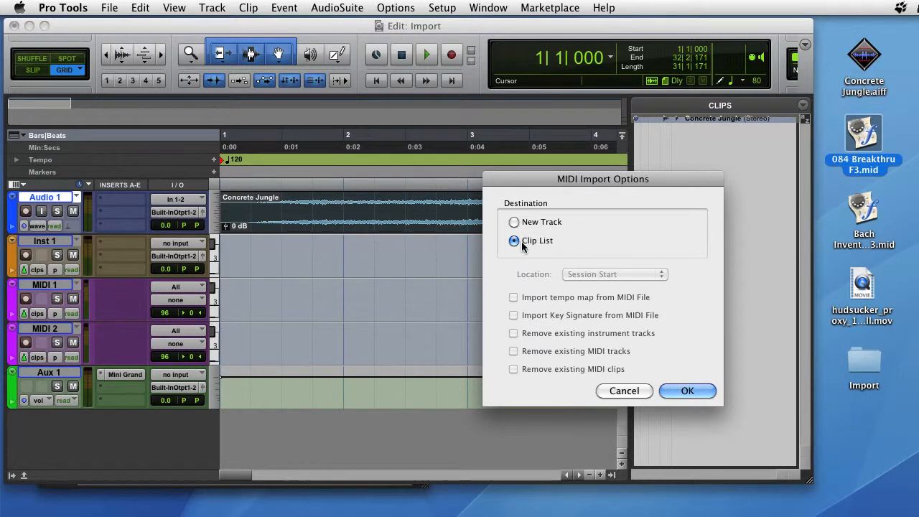
left_click(688, 390)
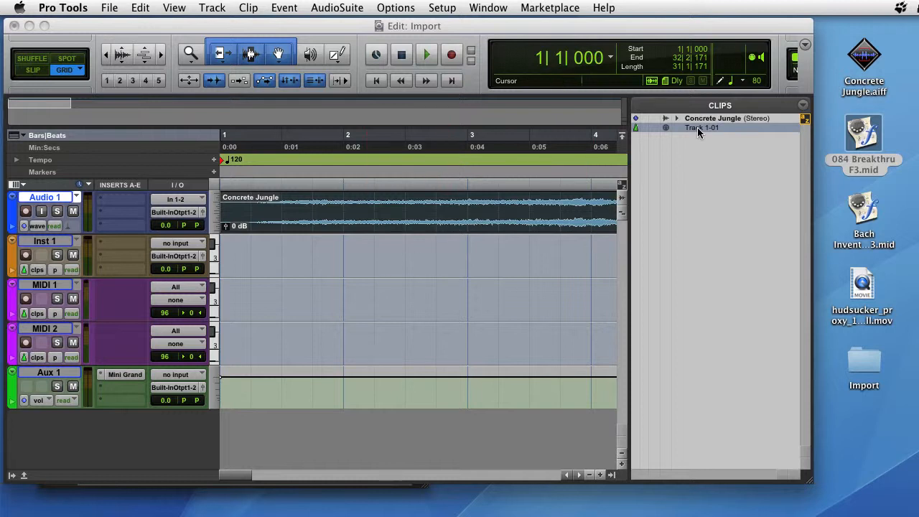
Place the Track 1-01 clip on the Inst 1 track at bar 3 and play from bar 2, beat 4.
left_click_drag(700, 130, 476, 262)
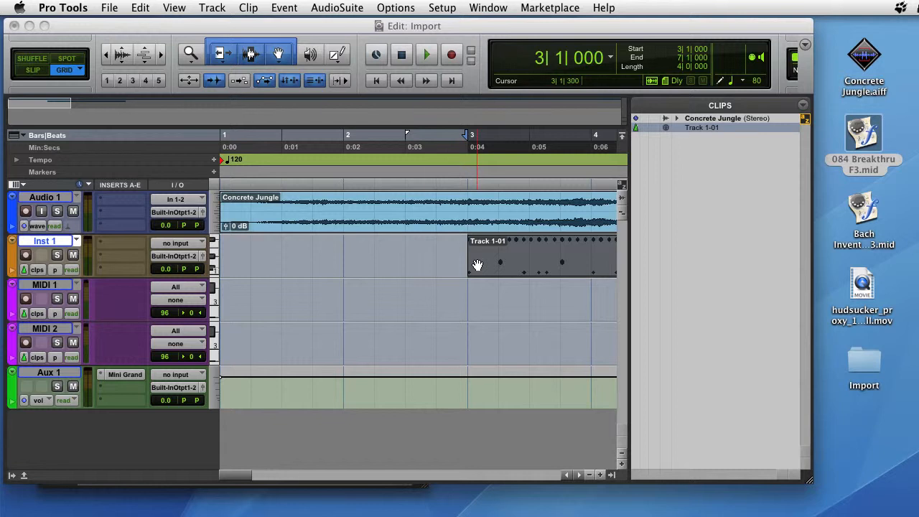
left_click(435, 179)
key("space")
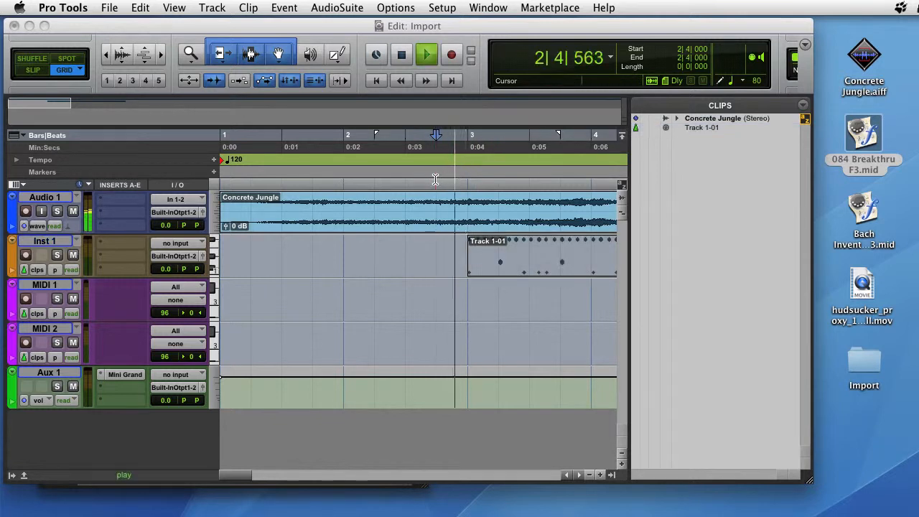
key("space")
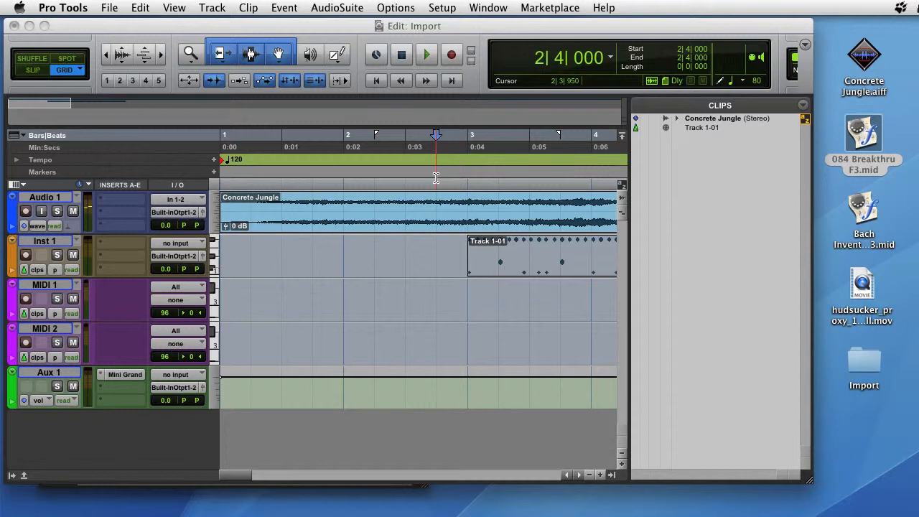
Insert the stereo Xpand2 instrument as a multichannel plug-in in the first insert slot of Inst 1.
left_click(109, 248)
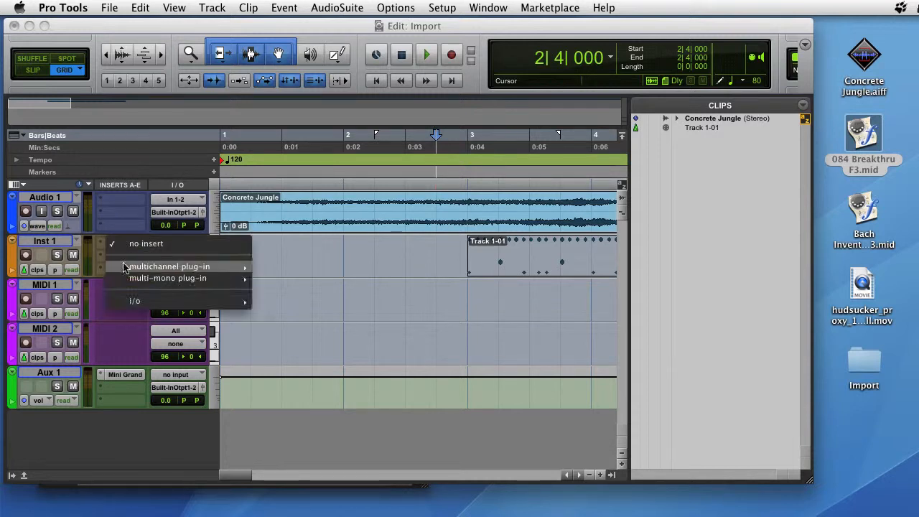
mouse_move(194, 266)
mouse_move(286, 383)
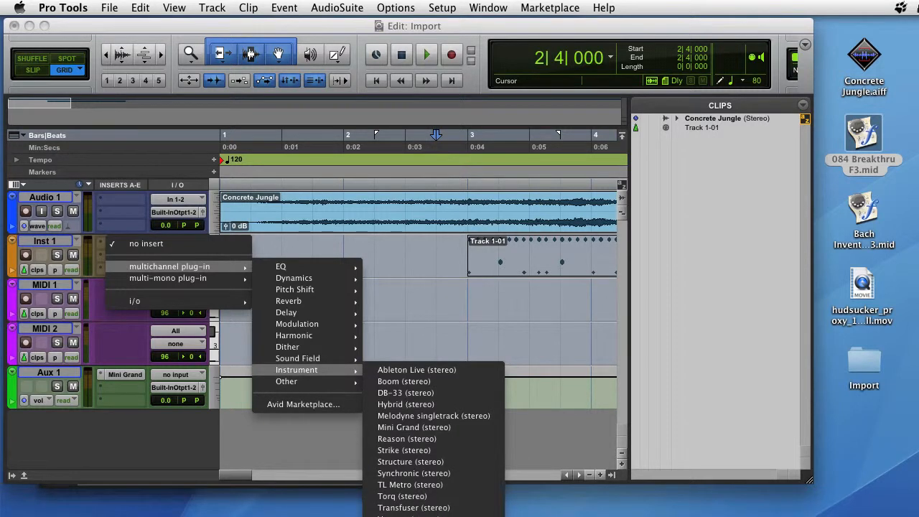
left_click(406, 515)
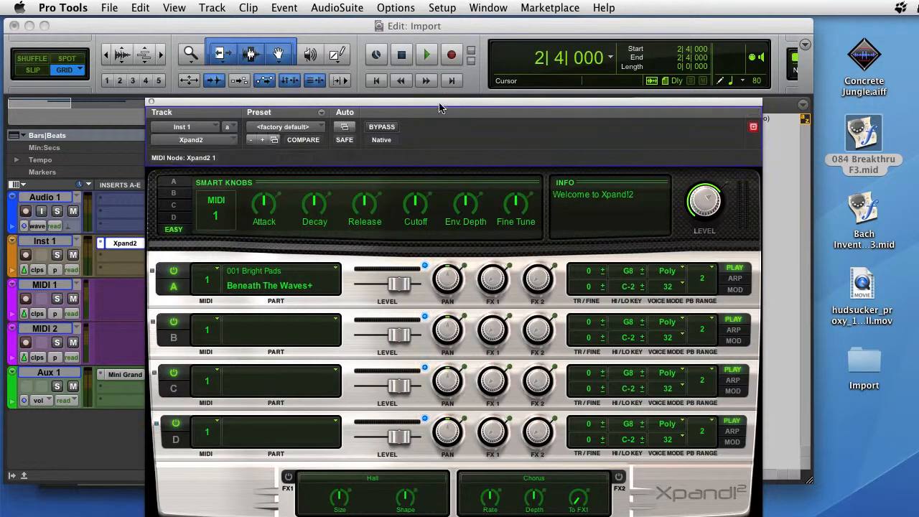
Load the +01 Urban Beat preset from the 26 Drums category in Xpand2.
left_click_drag(440, 107, 375, 46)
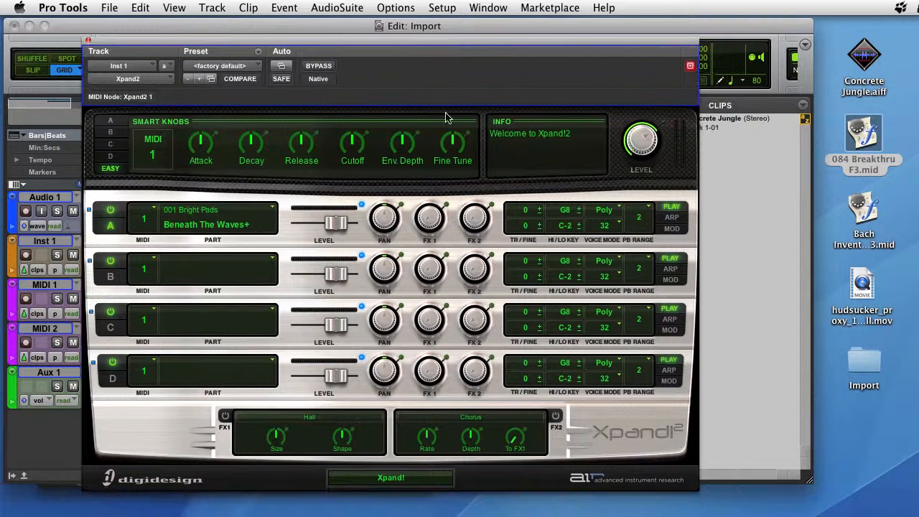
left_click(244, 66)
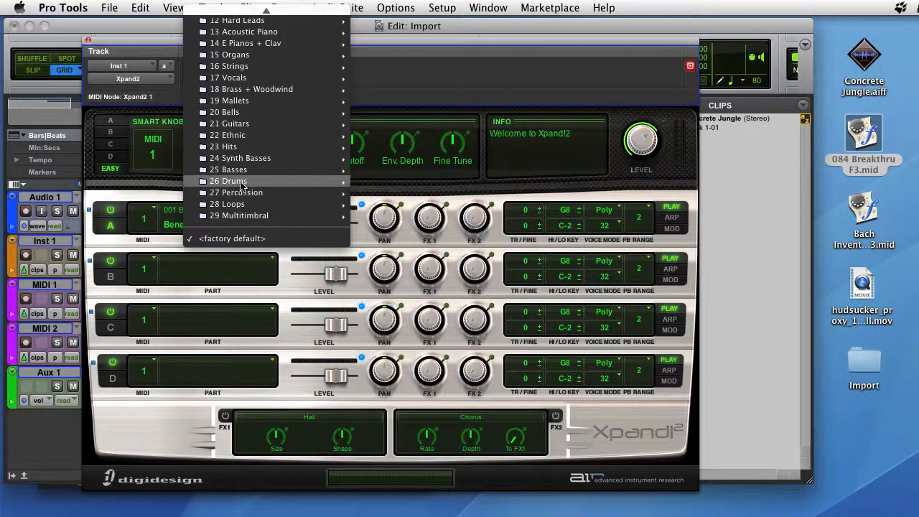
mouse_move(241, 185)
left_click(420, 15)
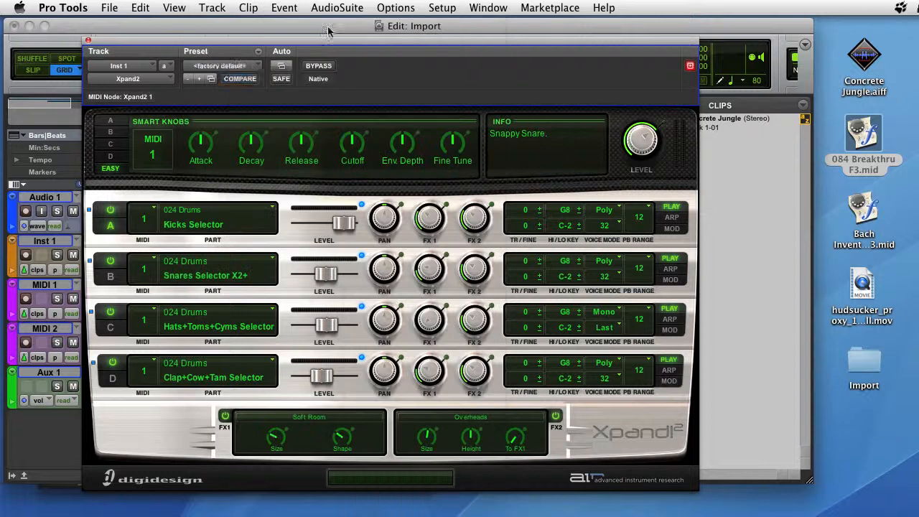
Play the Inst 1 drum clip from bar 3 to hear the preset, and close the Xpand2 window.
left_click_drag(283, 43, 310, 371)
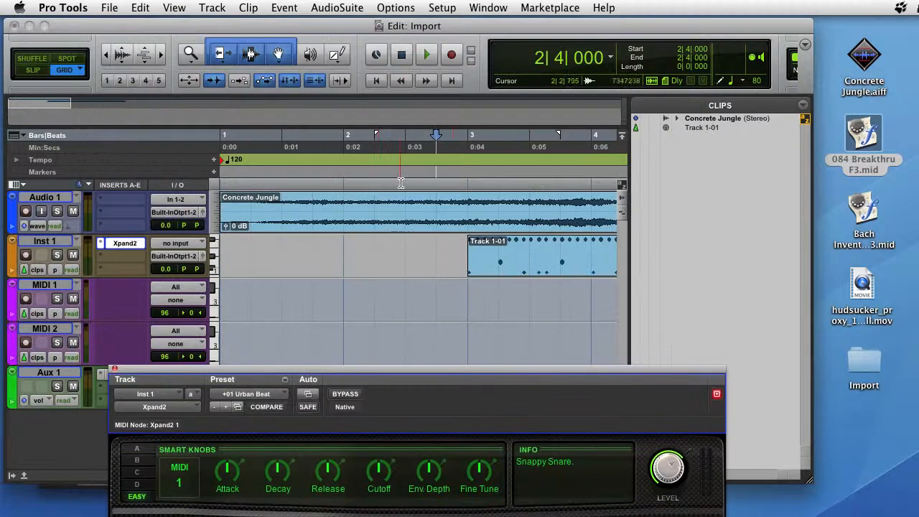
left_click(455, 184)
key("space")
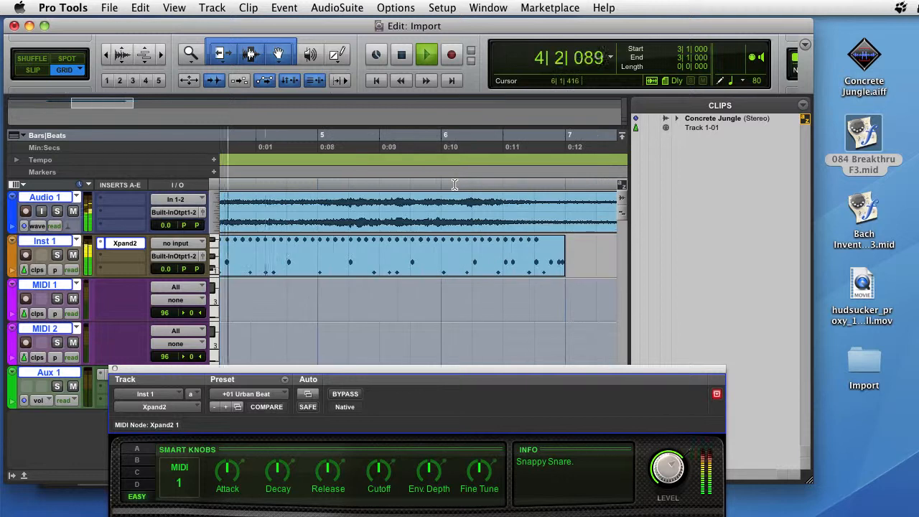
key("space")
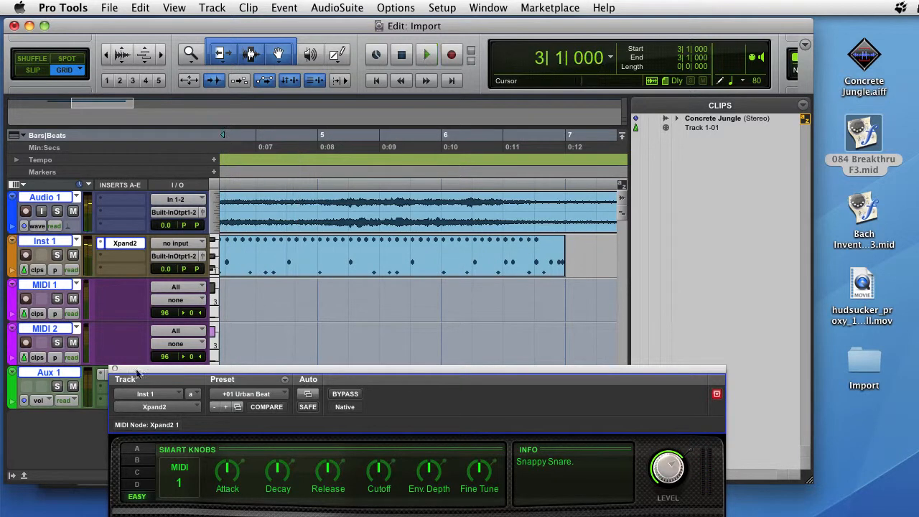
left_click(113, 372)
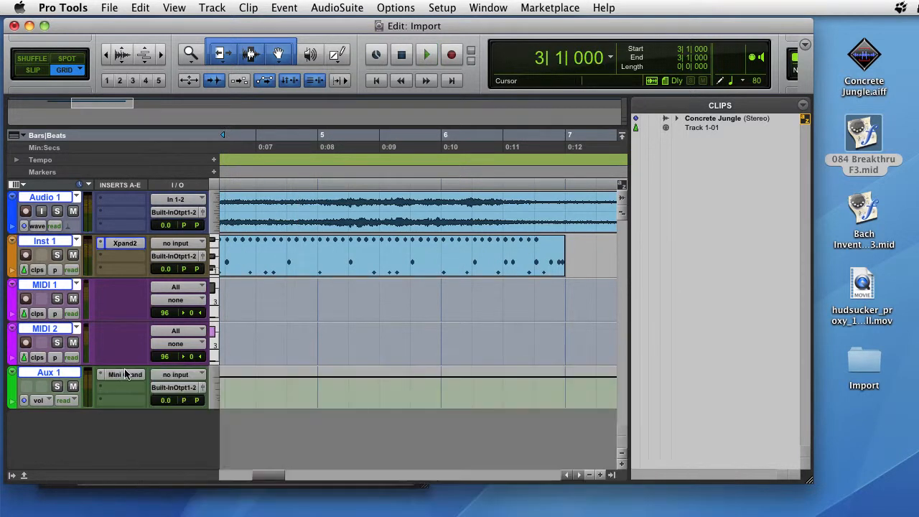
Import the Bach Invention MIDI file from the desktop with Clip List as its destination.
left_click(864, 215)
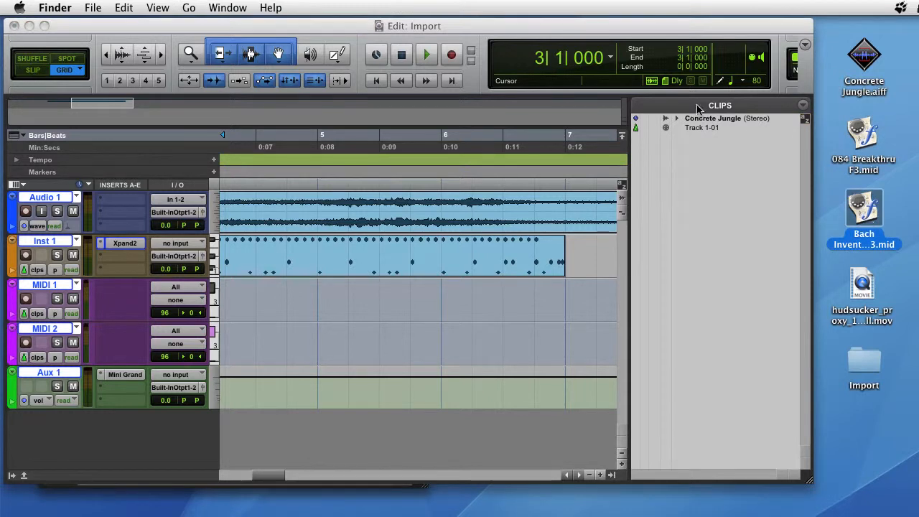
left_click_drag(856, 208, 719, 231)
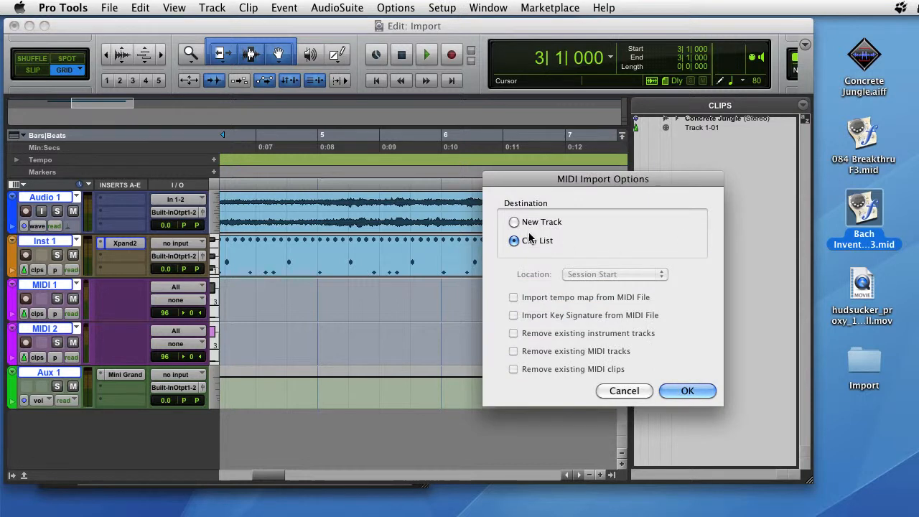
left_click(675, 393)
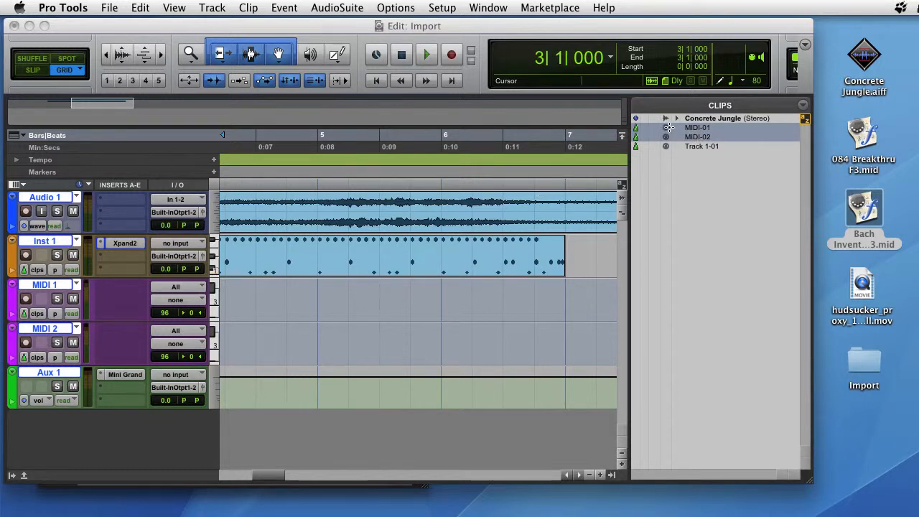
Place the MIDI-01 and MIDI-02 clips on the MIDI 1 and MIDI 2 tracks at bar 3 and play them briefly.
left_click_drag(268, 479, 256, 478)
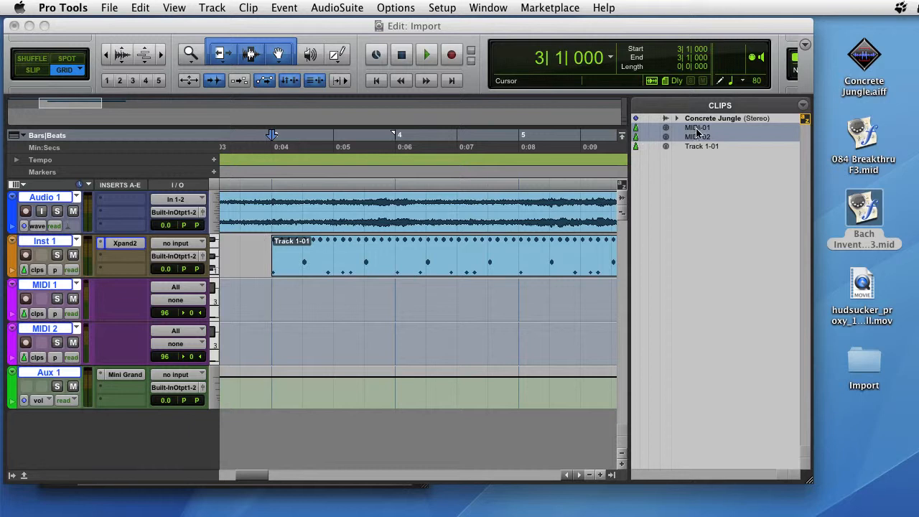
left_click_drag(696, 130, 282, 294)
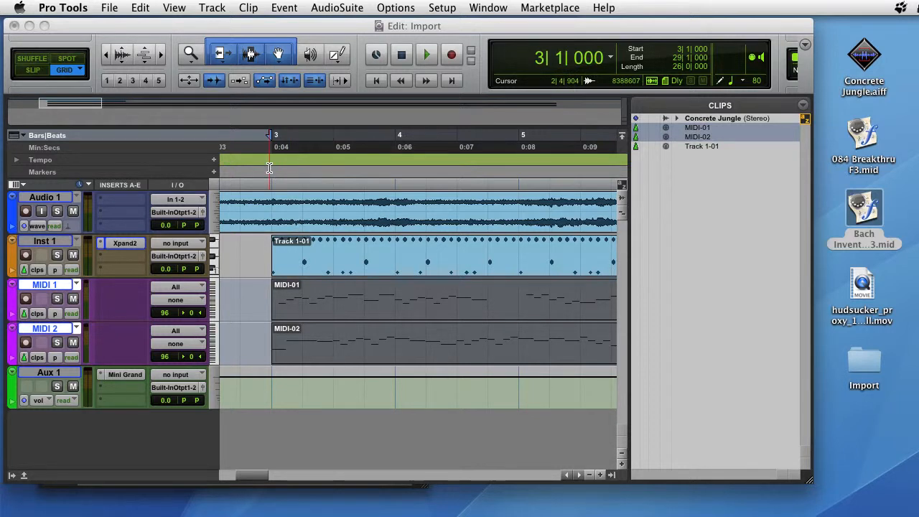
key("space")
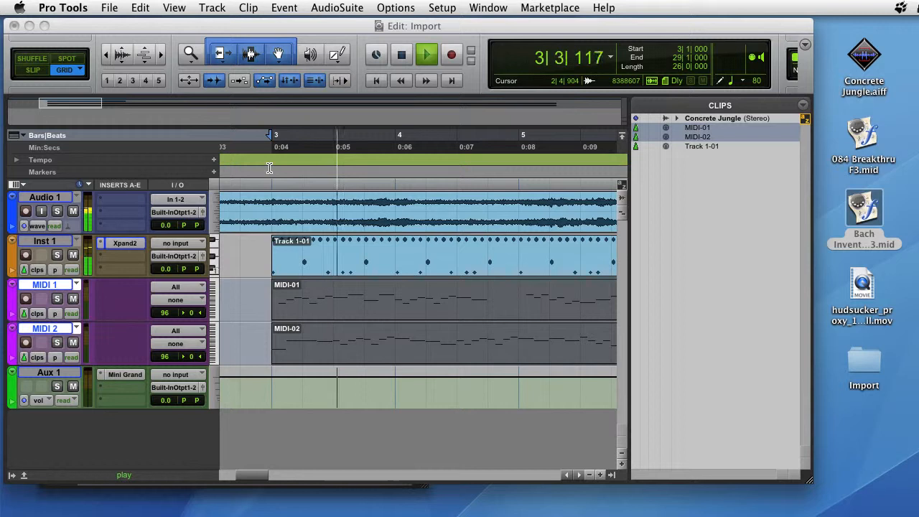
key("space")
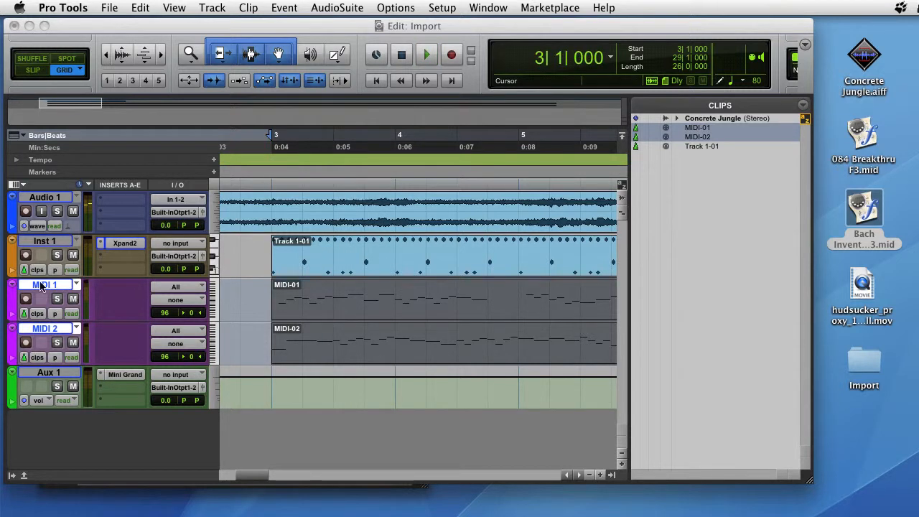
Route the MIDI 1 and MIDI 2 track outputs to Mini Grand 1 channel-1 and play the session briefly from bar 3.
left_click(180, 306)
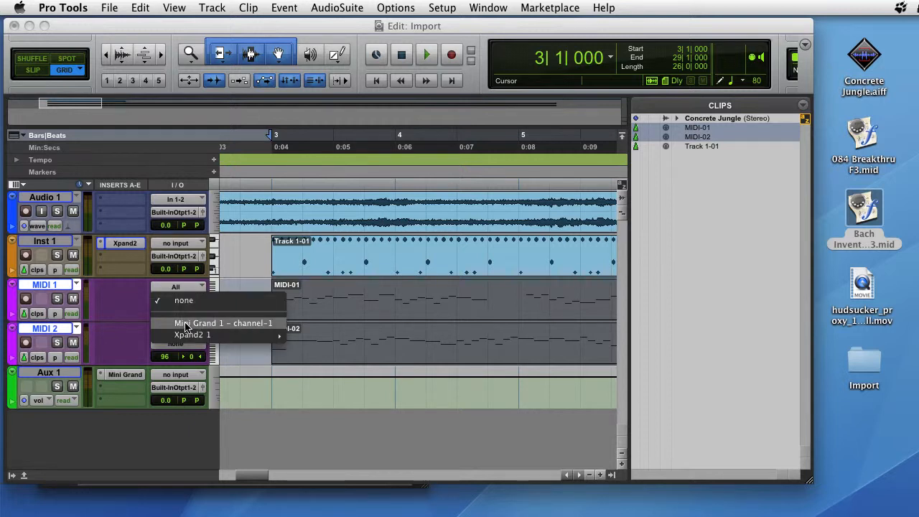
left_click(185, 324)
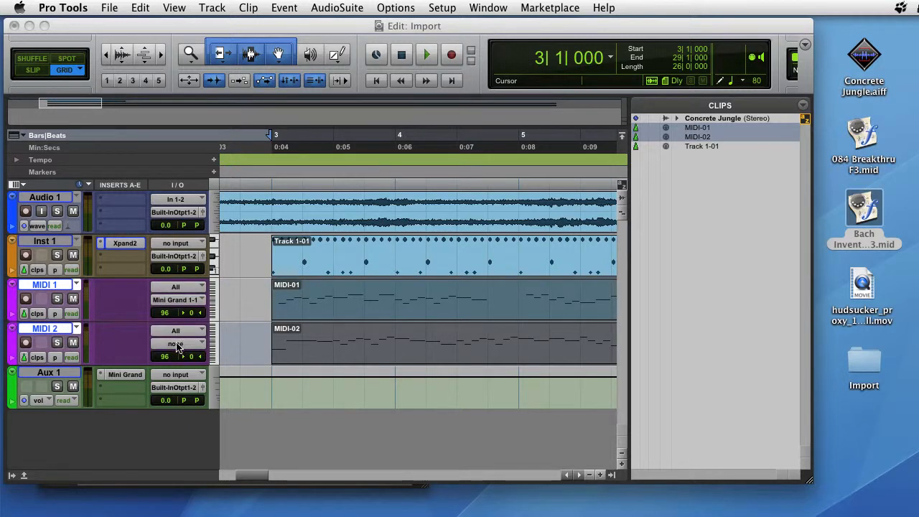
left_click(177, 348)
left_click(184, 367)
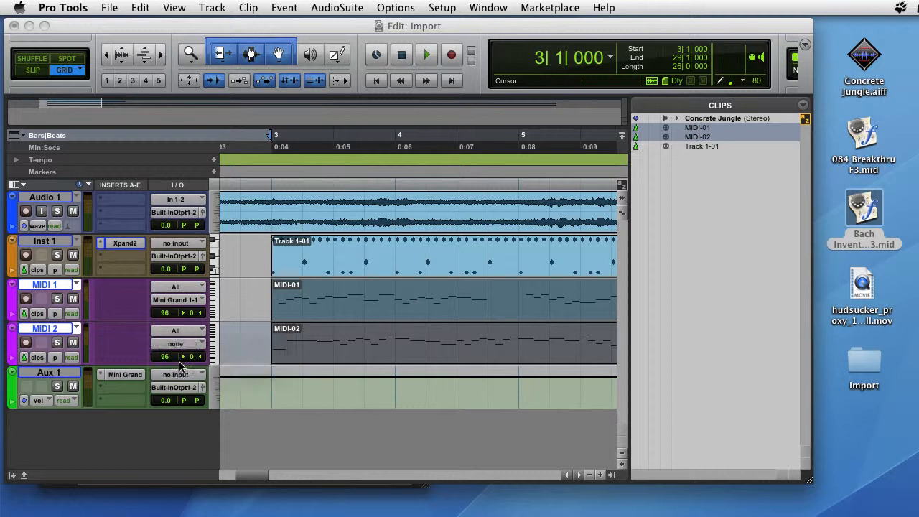
key("space")
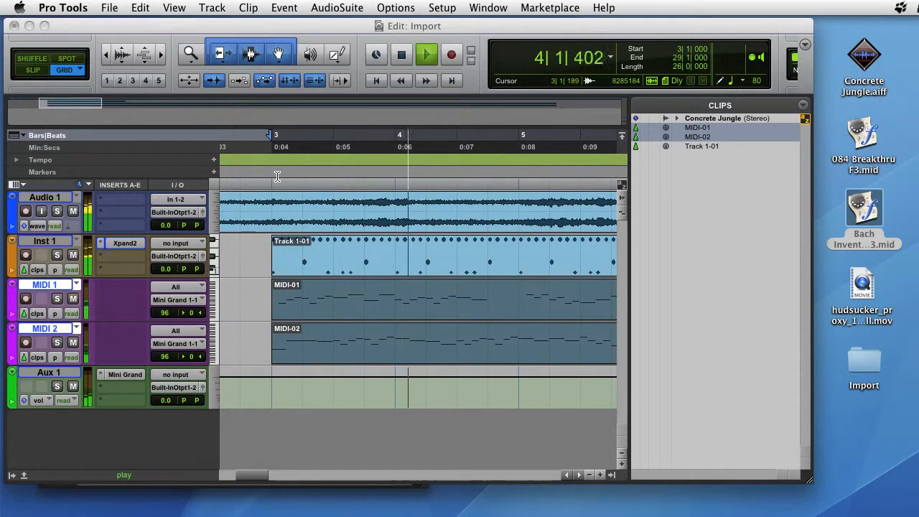
key("space")
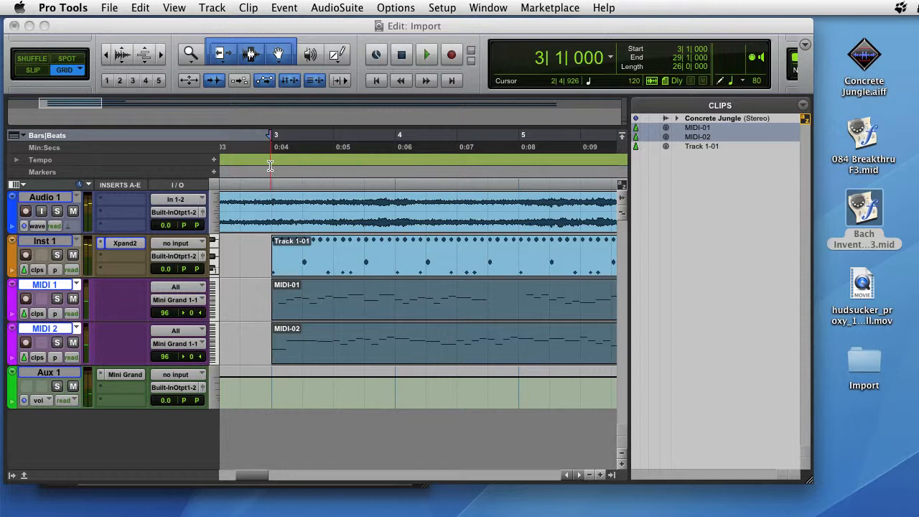
In the mixer, lower the Audio 1 volume to -14.5 and Inst 1 to -7.4, and play the session from bar 3 to check the balance.
key("super+equal")
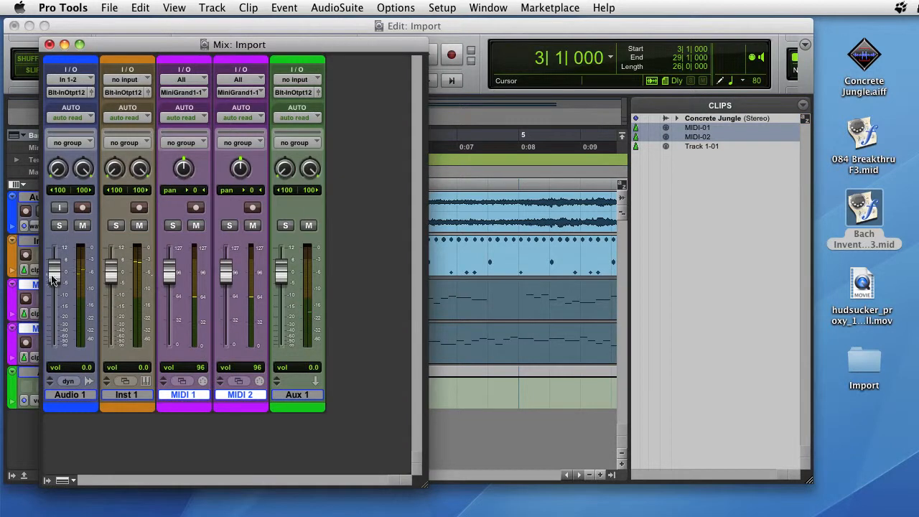
left_click_drag(52, 279, 53, 315)
left_click_drag(113, 277, 114, 293)
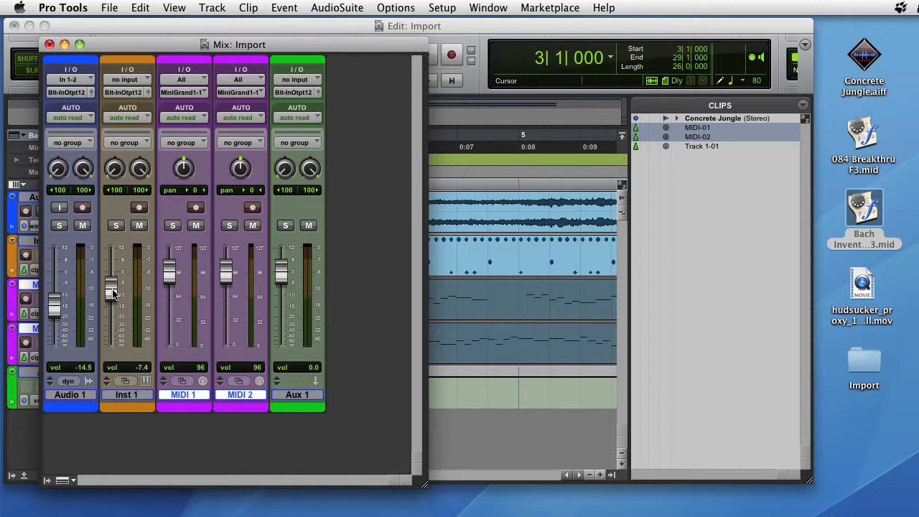
left_click(483, 32)
key("space")
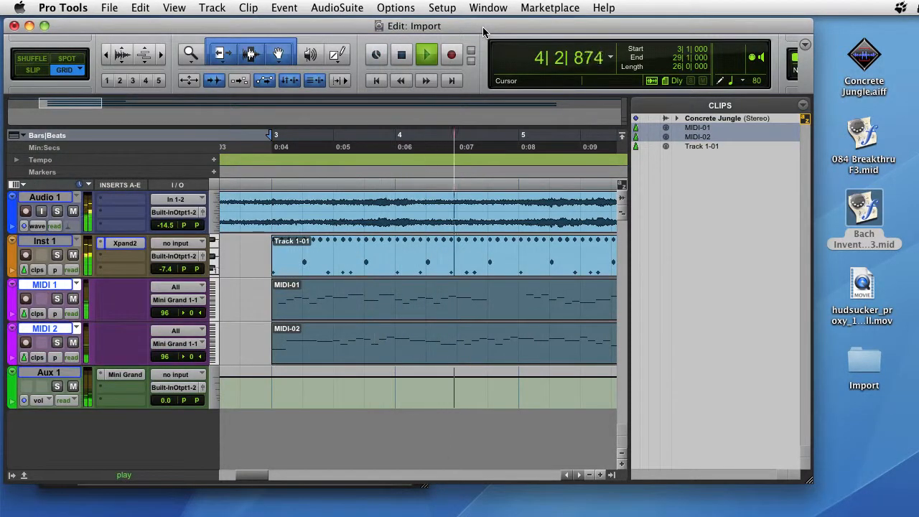
key("space")
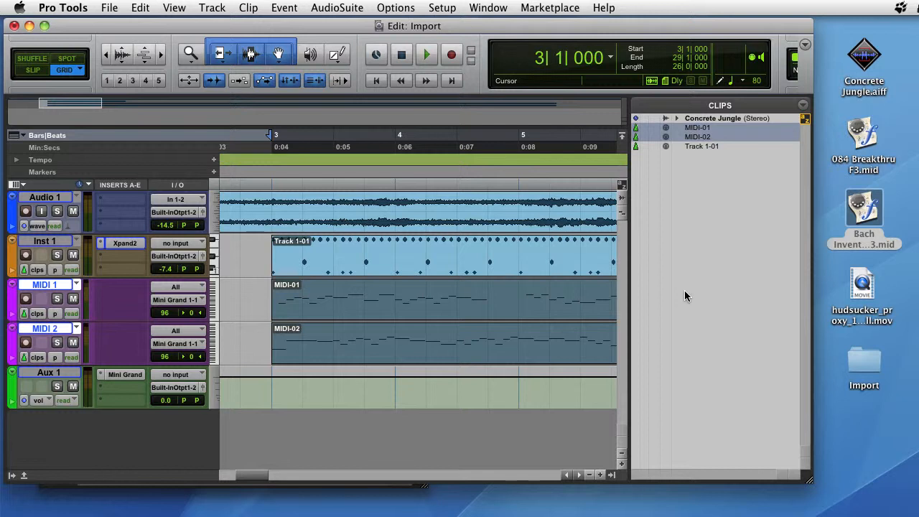
Move the hudsucker_proxy_1_burwell.mov file from the desktop into the Video Files folder inside the Import session folder.
double_click(866, 366)
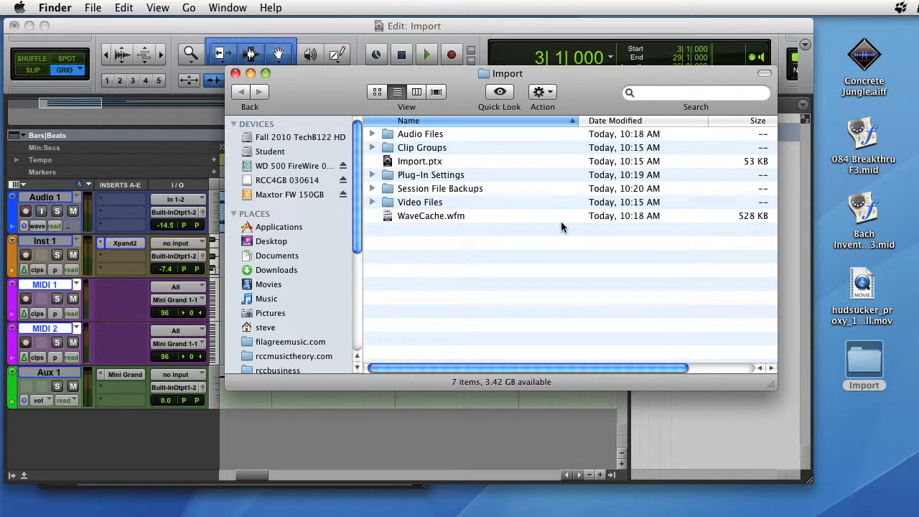
left_click(372, 202)
left_click_drag(861, 280, 424, 207)
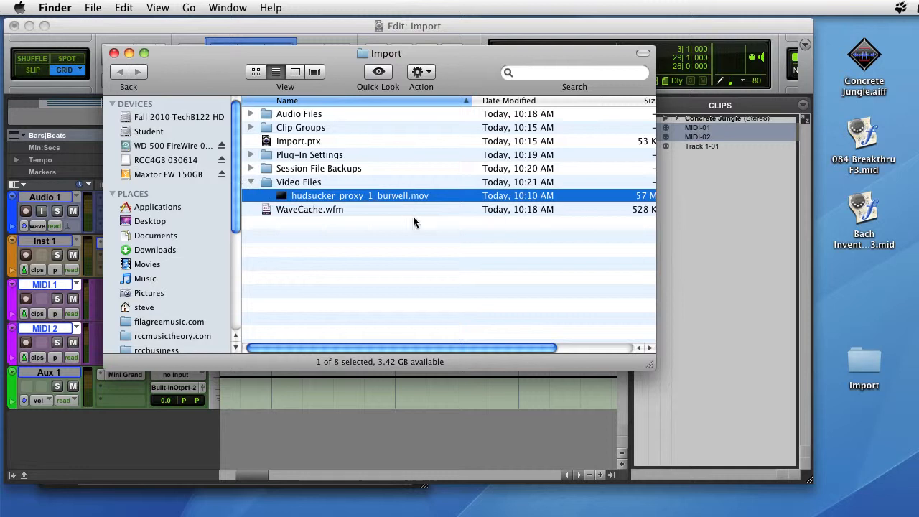
Import hudsucker_proxy_1_burwell.mov from the Video Files folder to a new track at Session Start, including the audio from the file.
left_click_drag(279, 199, 714, 290)
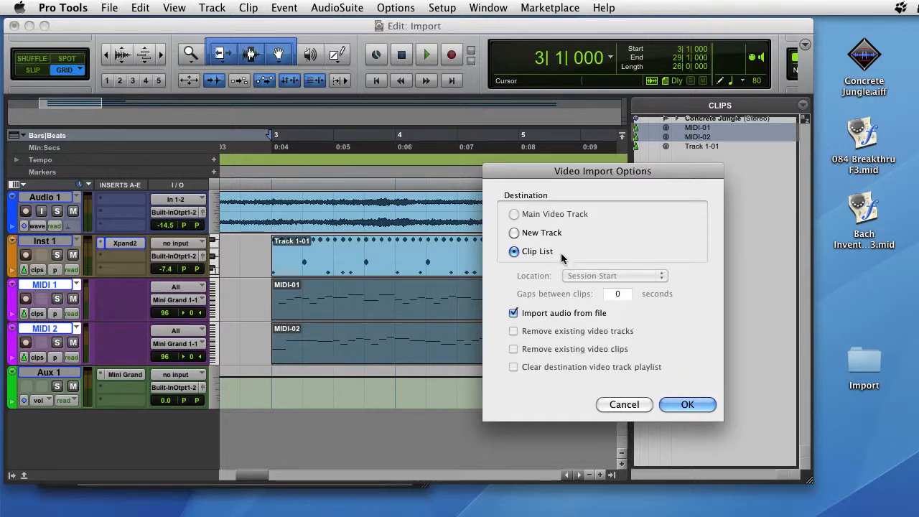
left_click(514, 233)
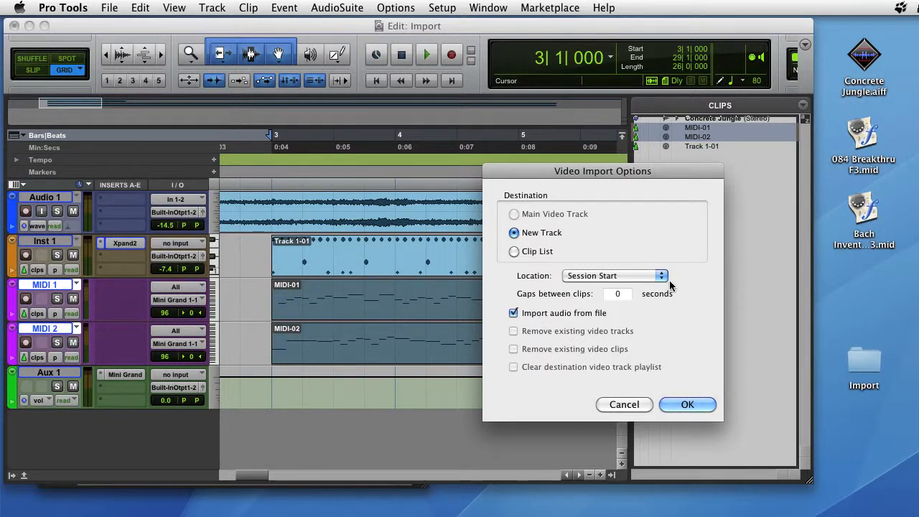
left_click(635, 277)
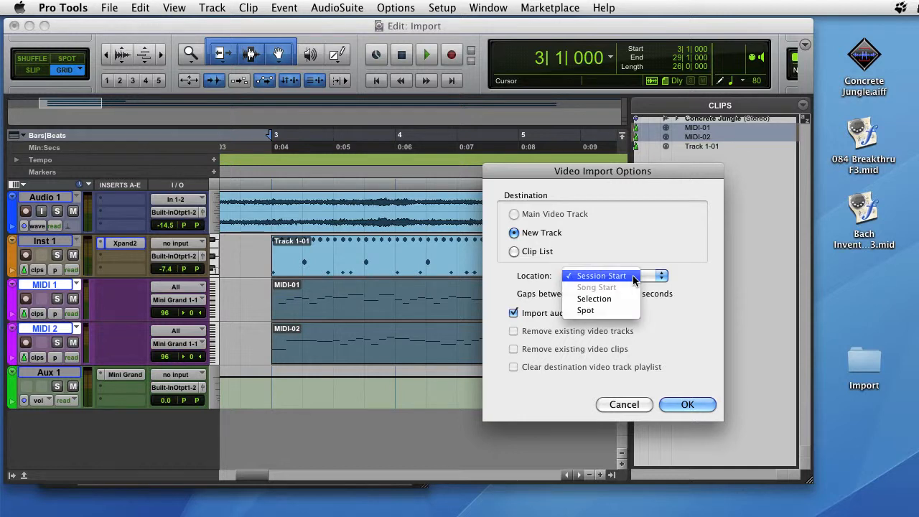
left_click(634, 278)
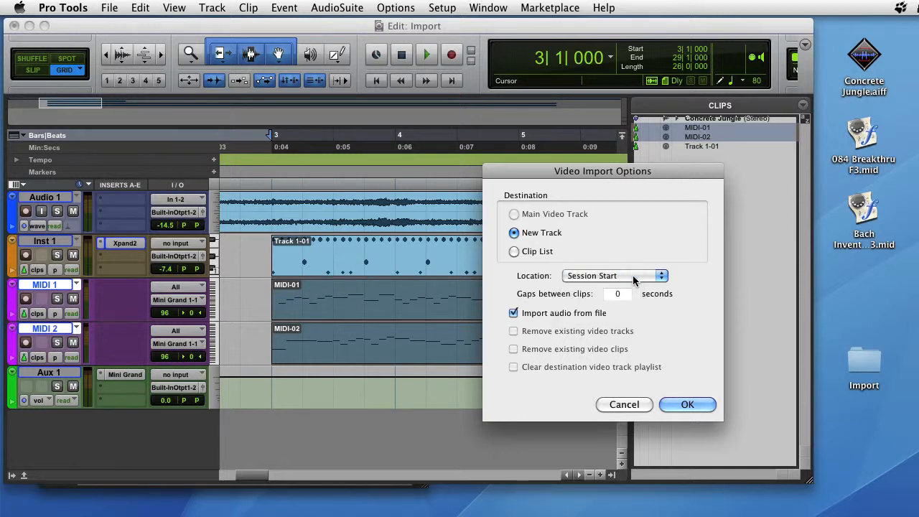
left_click(691, 405)
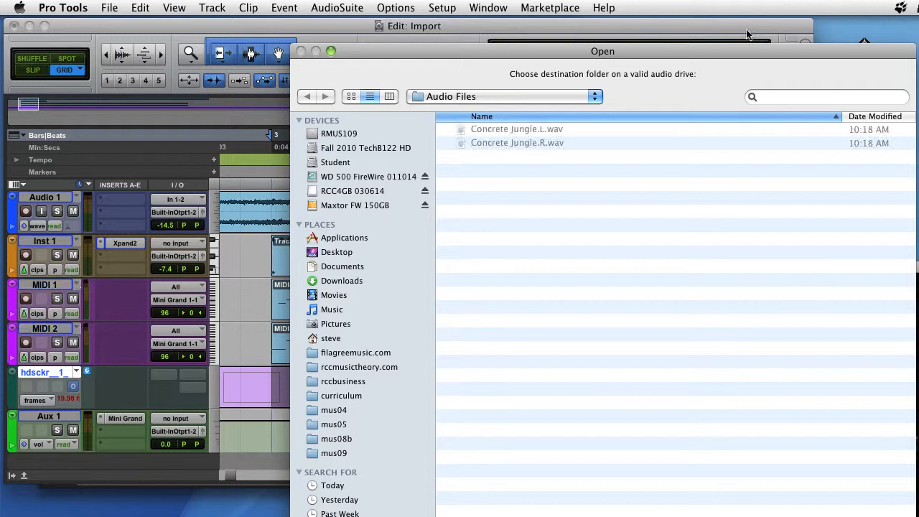
Choose the session's Audio Files folder as the destination for the movie's imported audio.
left_click_drag(731, 55, 580, 5)
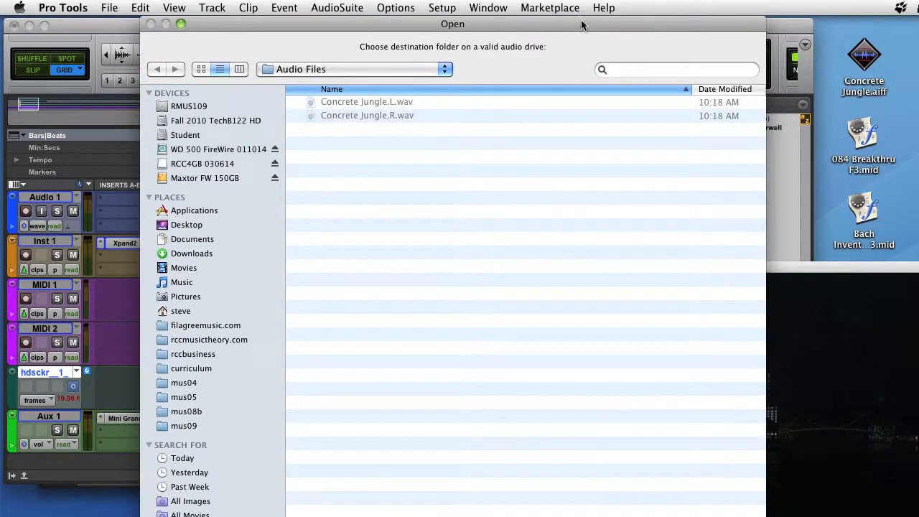
left_click_drag(765, 516, 740, 459)
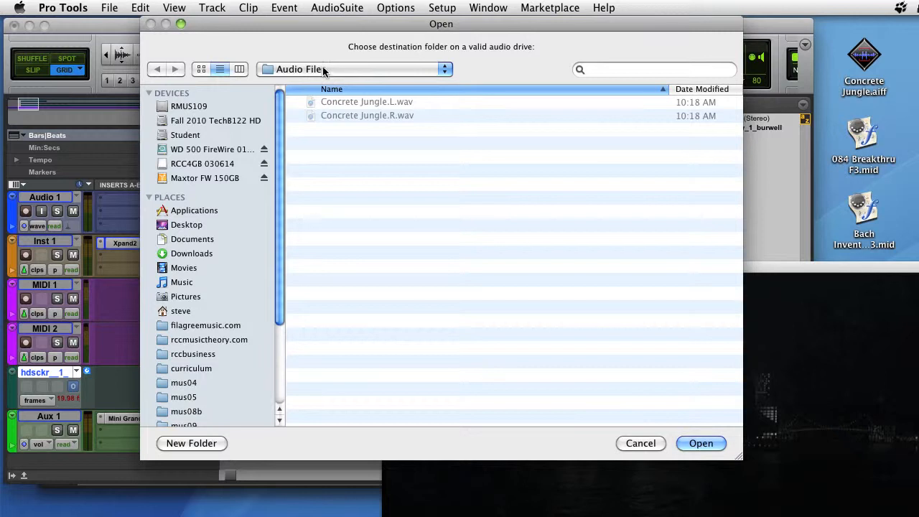
left_click(701, 443)
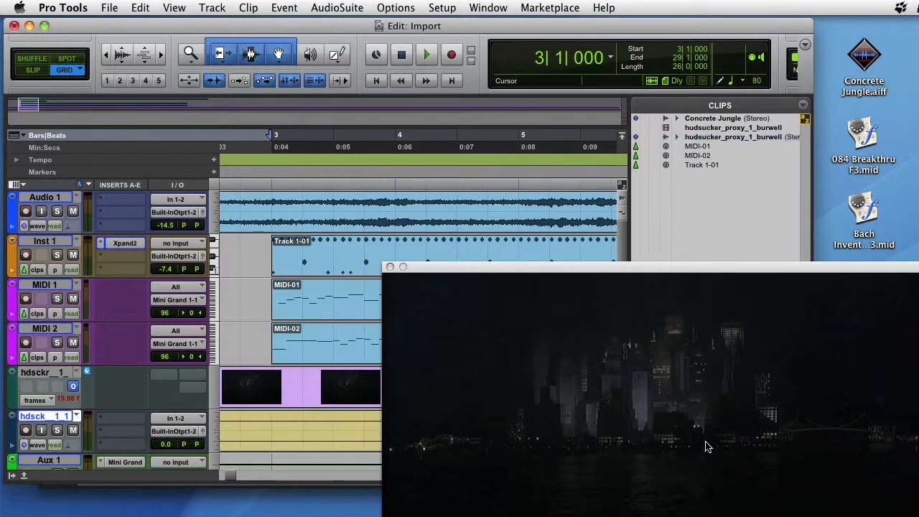
Reposition the video window, return to the session start and play the movie briefly with the tracks.
left_click_drag(725, 272, 588, 114)
left_click(379, 80)
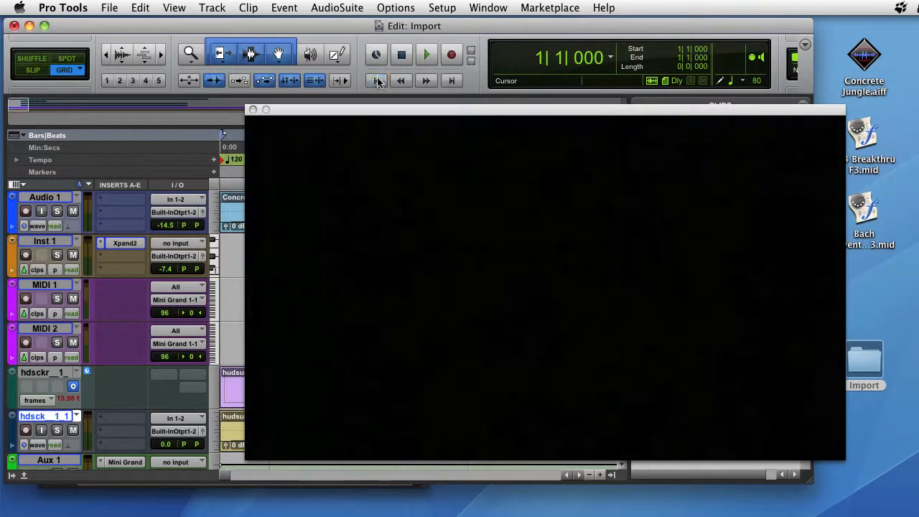
left_click(428, 56)
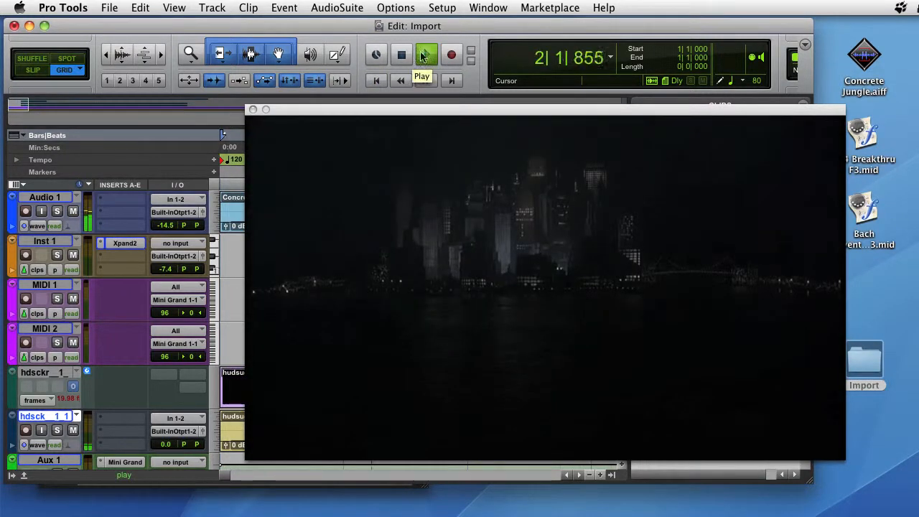
left_click(404, 57)
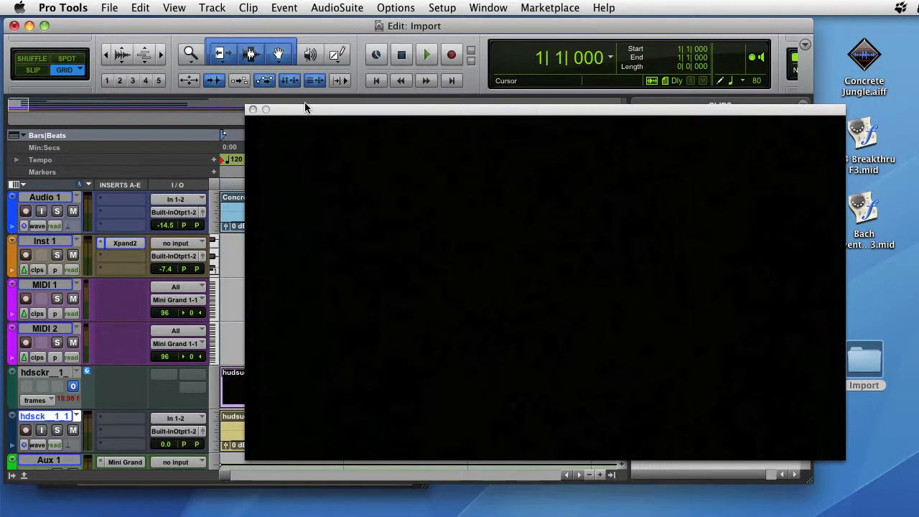
Mute the movie's imported audio track, move the video window back into view and play the session from the start.
left_click_drag(300, 112, 482, 388)
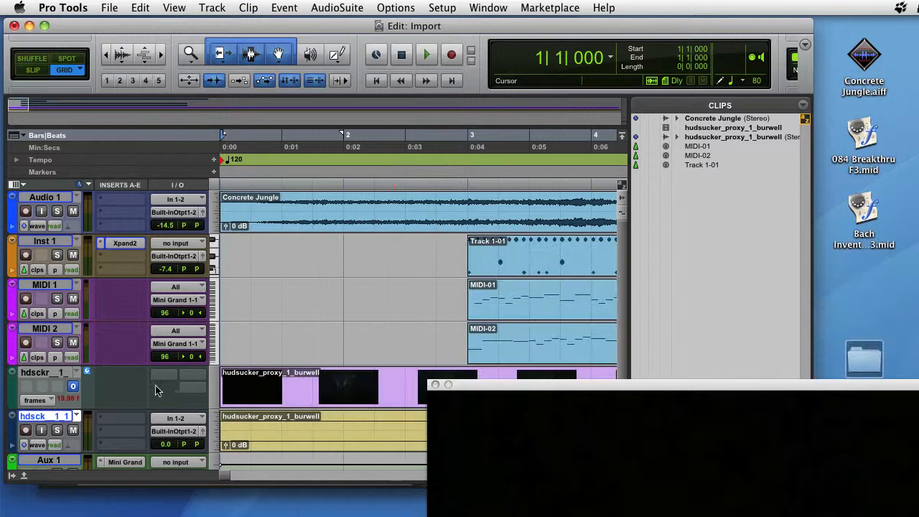
scroll(146, 391, "down", 1)
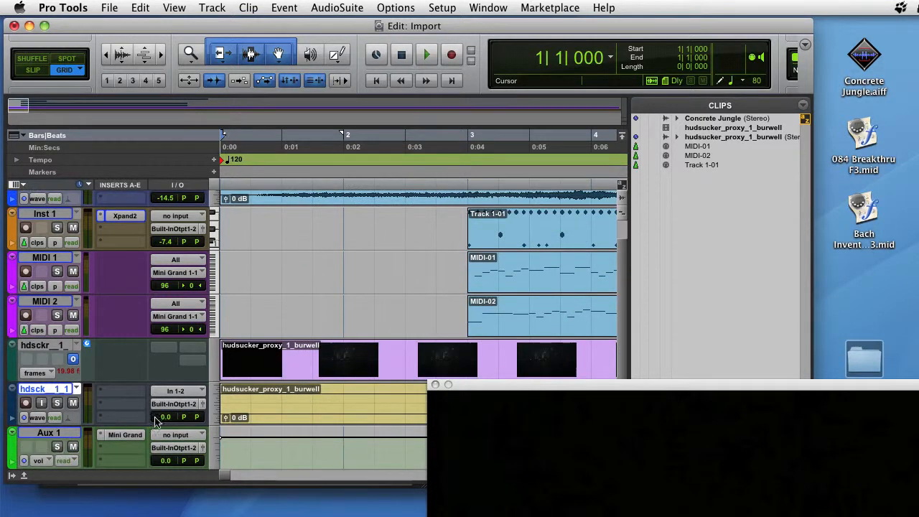
left_click(73, 403)
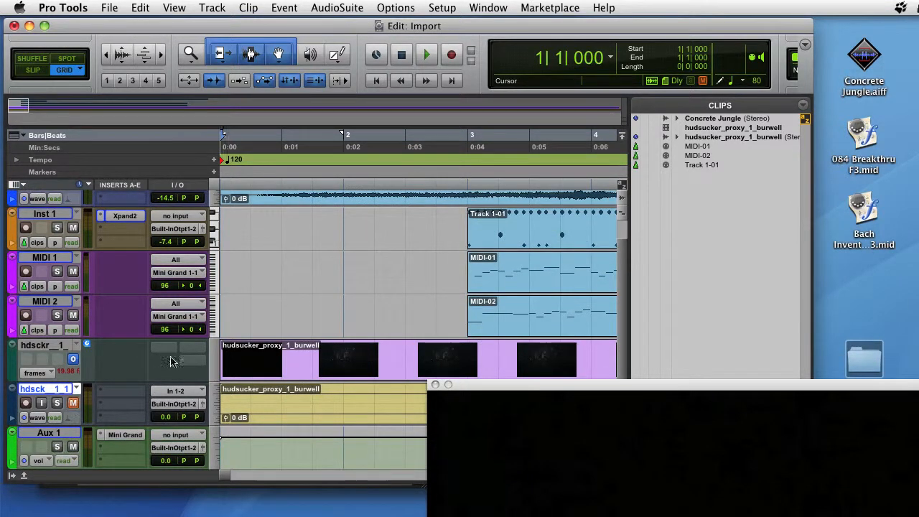
left_click_drag(553, 387, 232, 72)
key("space")
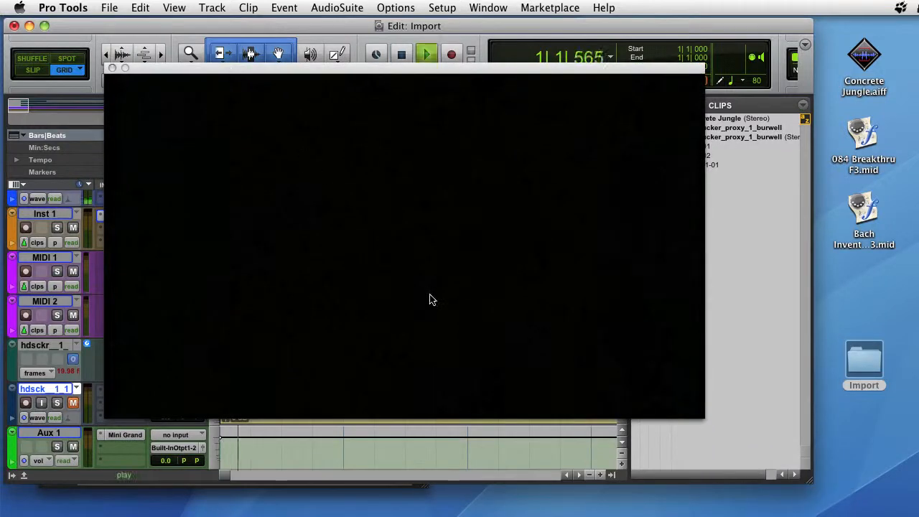